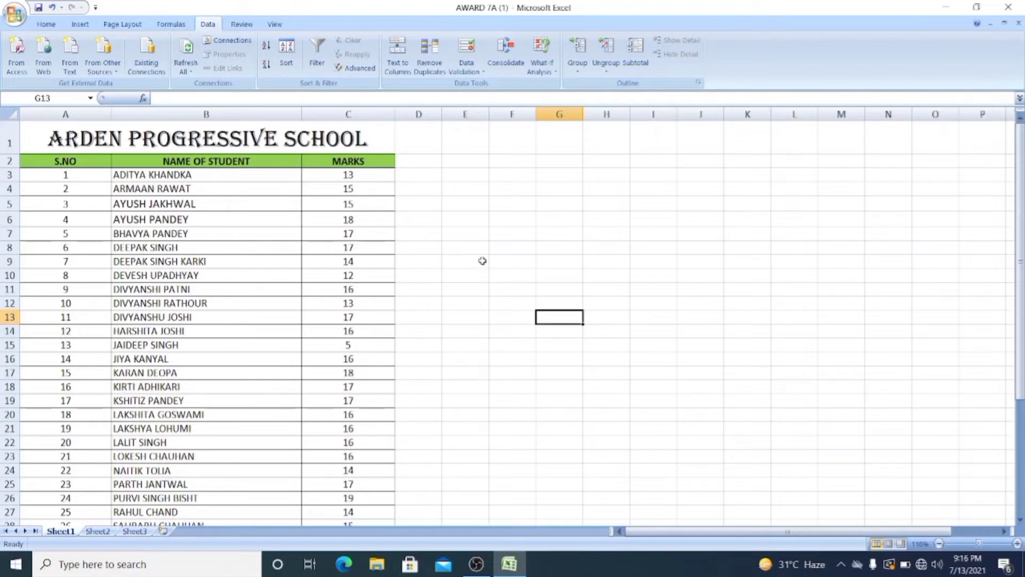
Step: Start a data validation rule on the marks in C3:C39 that allows only whole numbers
left_click(506, 187)
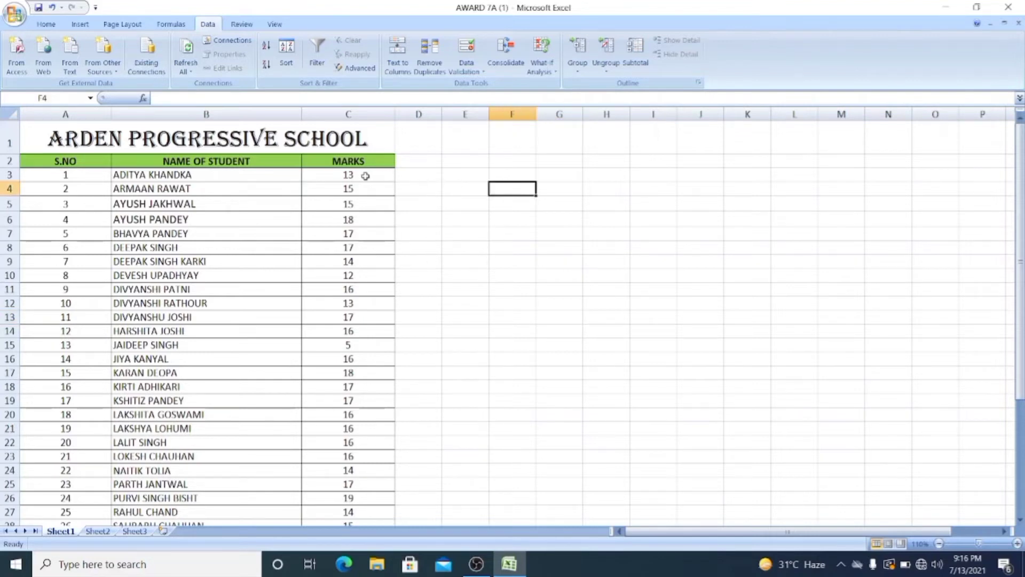
left_click_drag(369, 176, 327, 500)
scroll(339, 417, "up", 4)
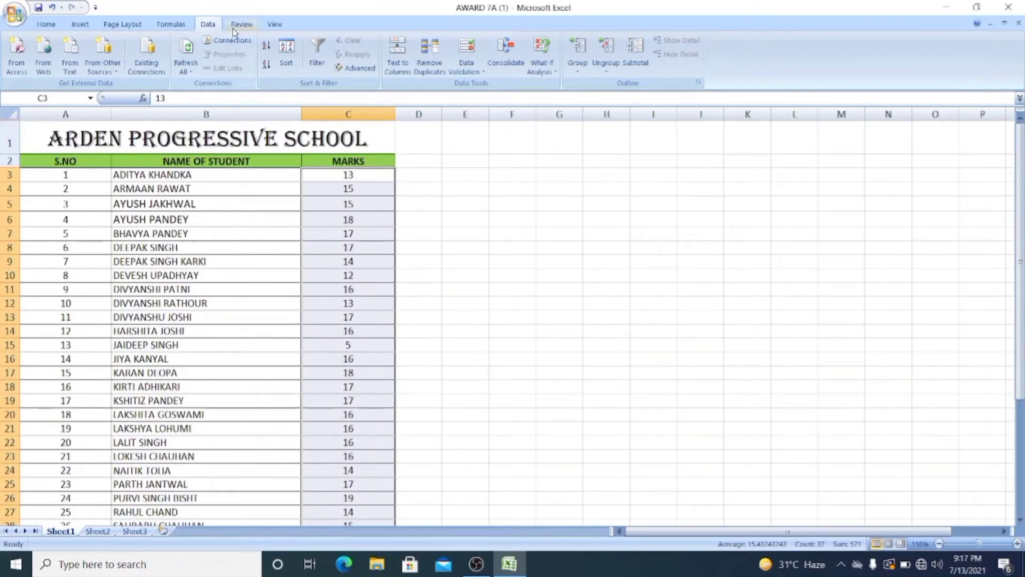
left_click(480, 73)
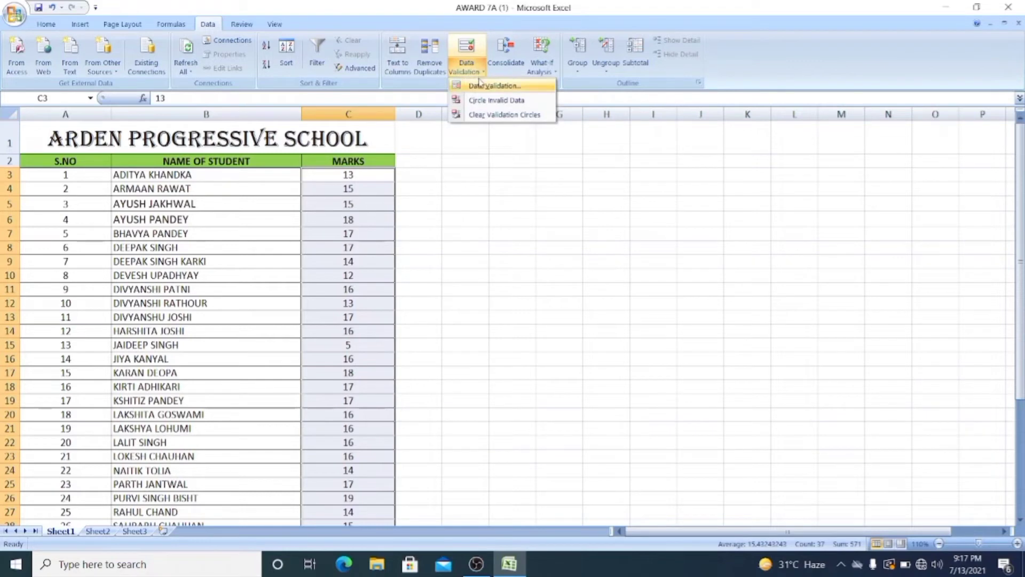
left_click(513, 90)
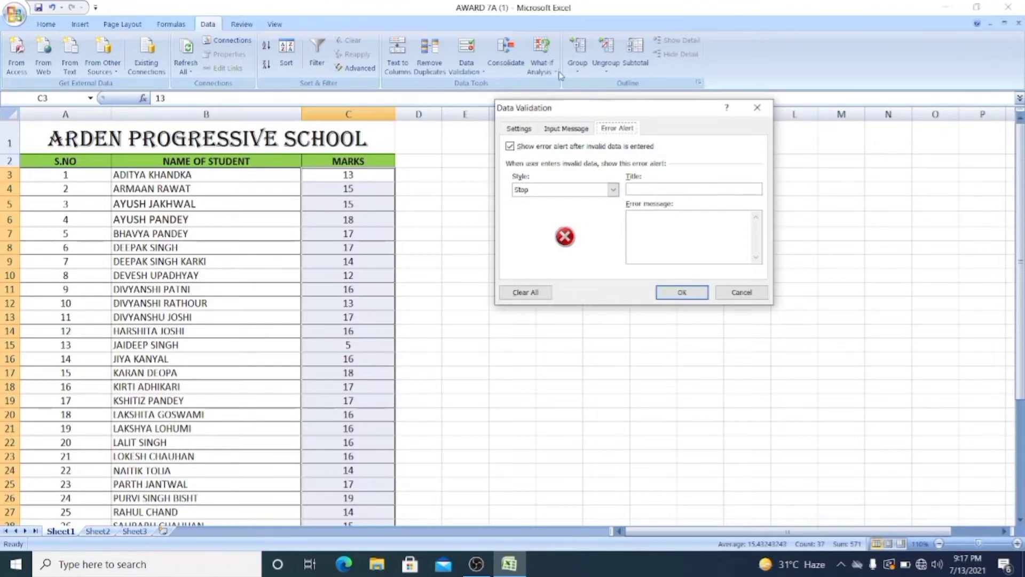
left_click(521, 129)
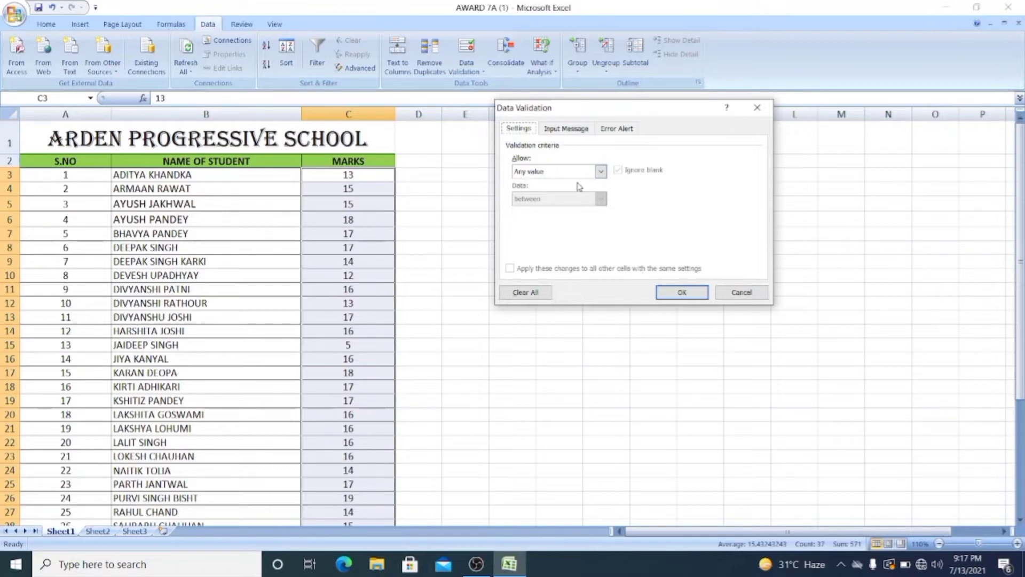
left_click(601, 171)
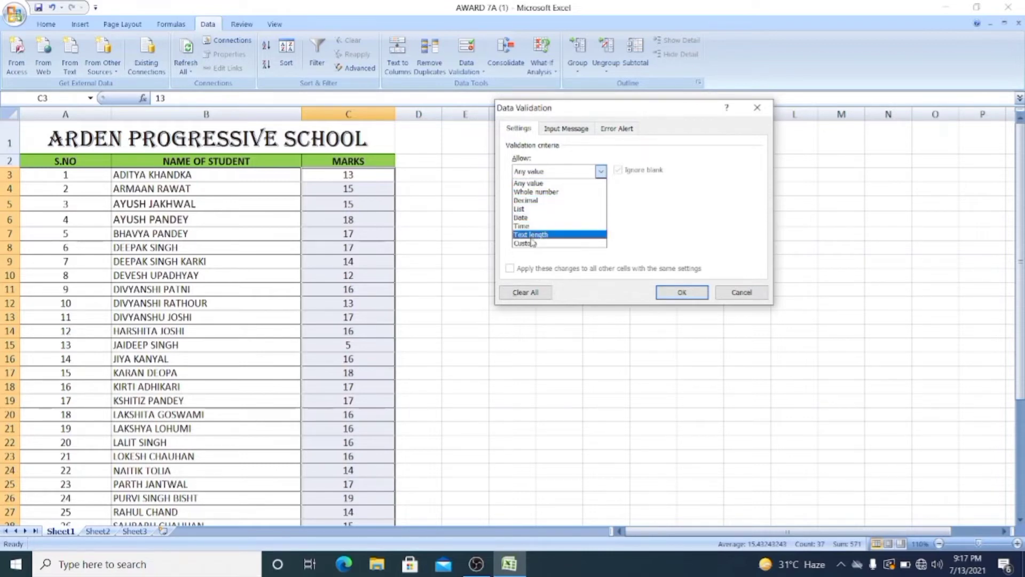
left_click(552, 193)
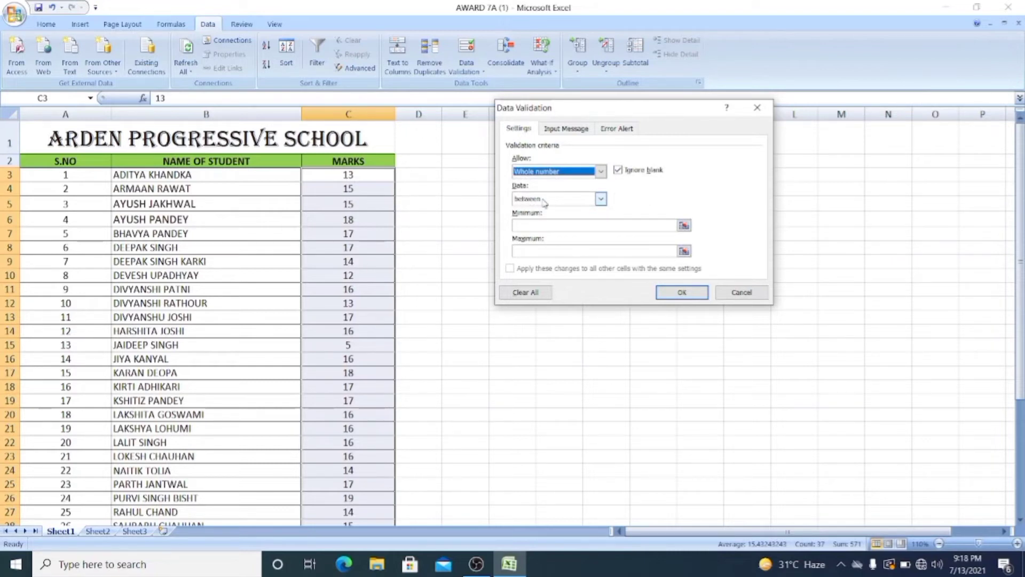
Step: Restrict the validation rule to values between a minimum of 0 and a maximum of 20
left_click(600, 200)
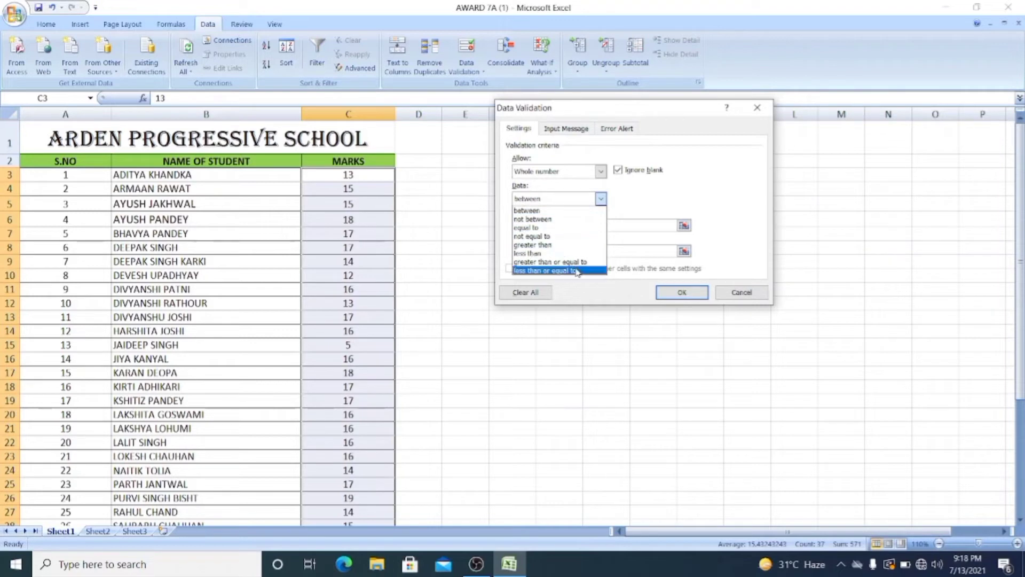
left_click(547, 213)
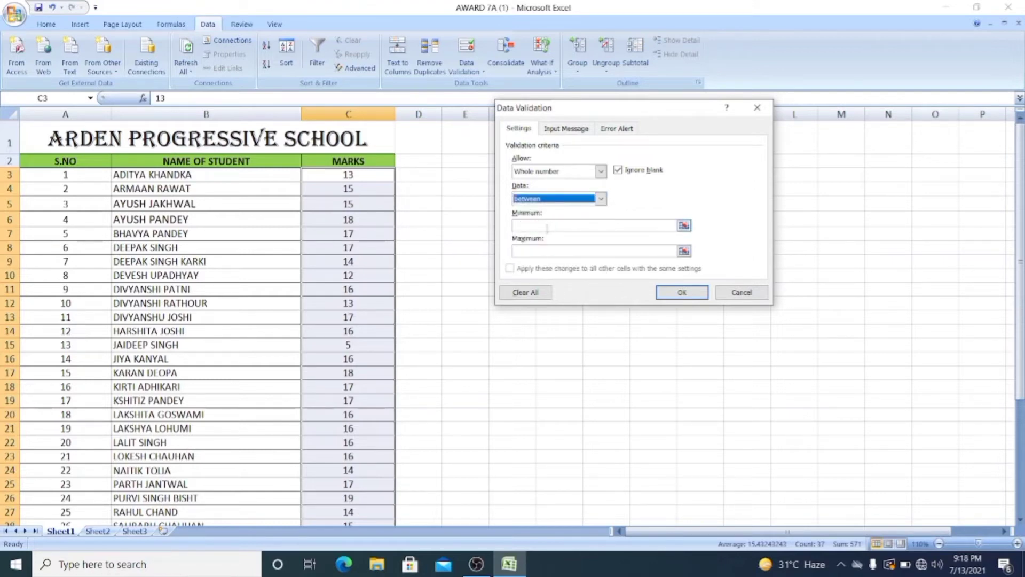
left_click(546, 228)
key("Tab")
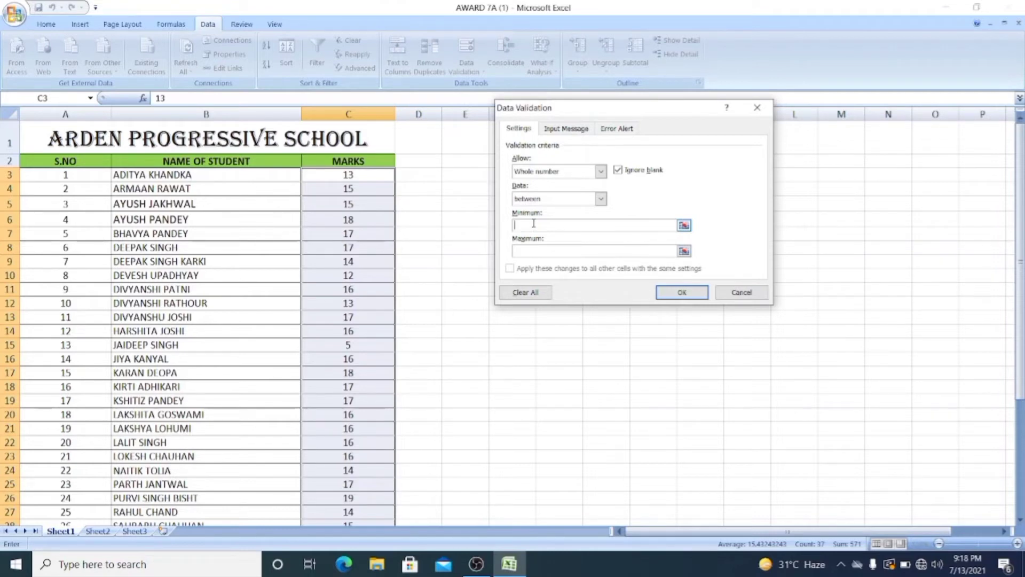
type("0")
left_click(530, 249)
type("20")
Step: Add an input message titled "INVALID VAUES" with the text "ENTER THE VALUE BETWEEN 0 TO 20" to the rule
left_click(557, 134)
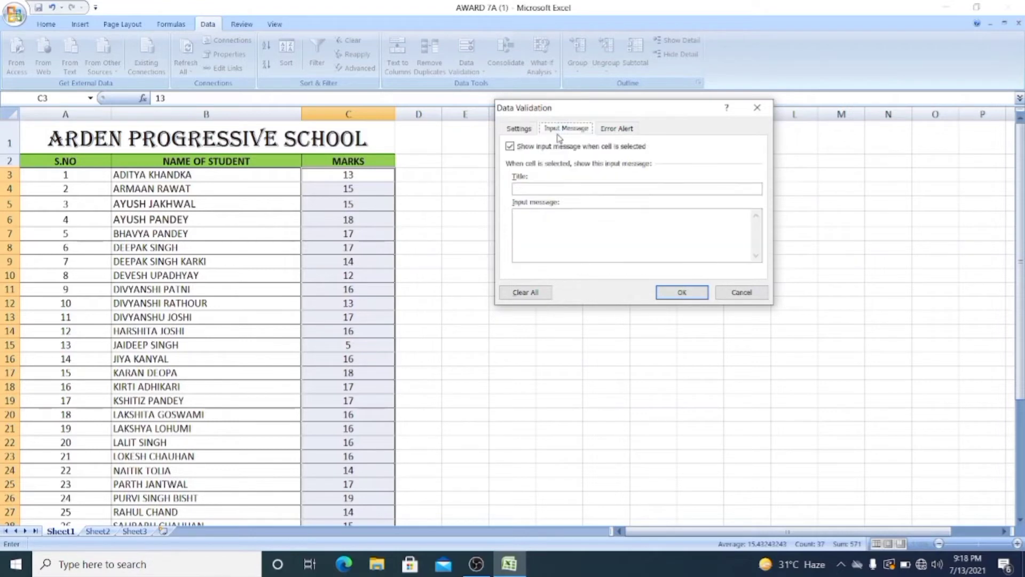
left_click(510, 147)
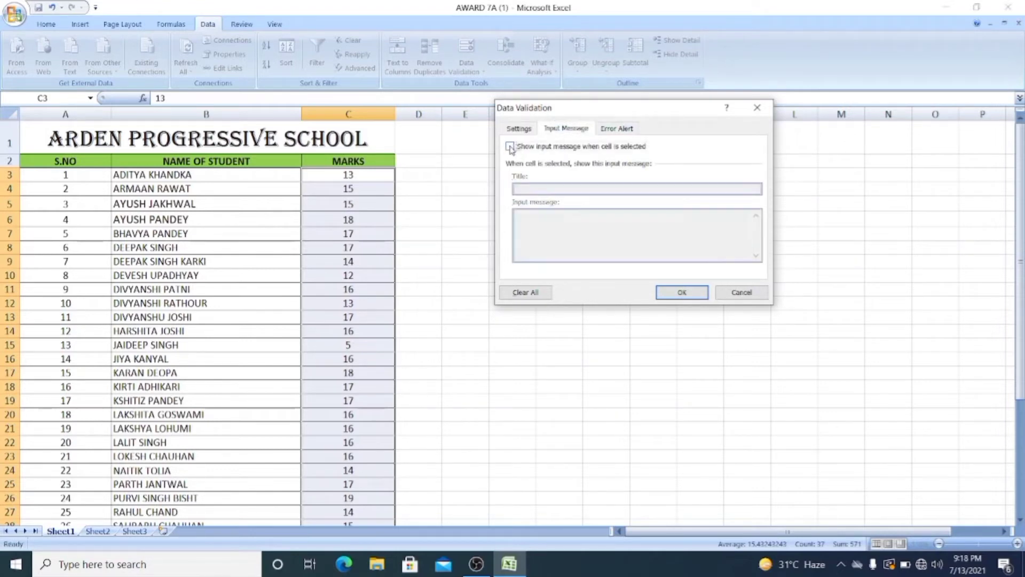
left_click(510, 147)
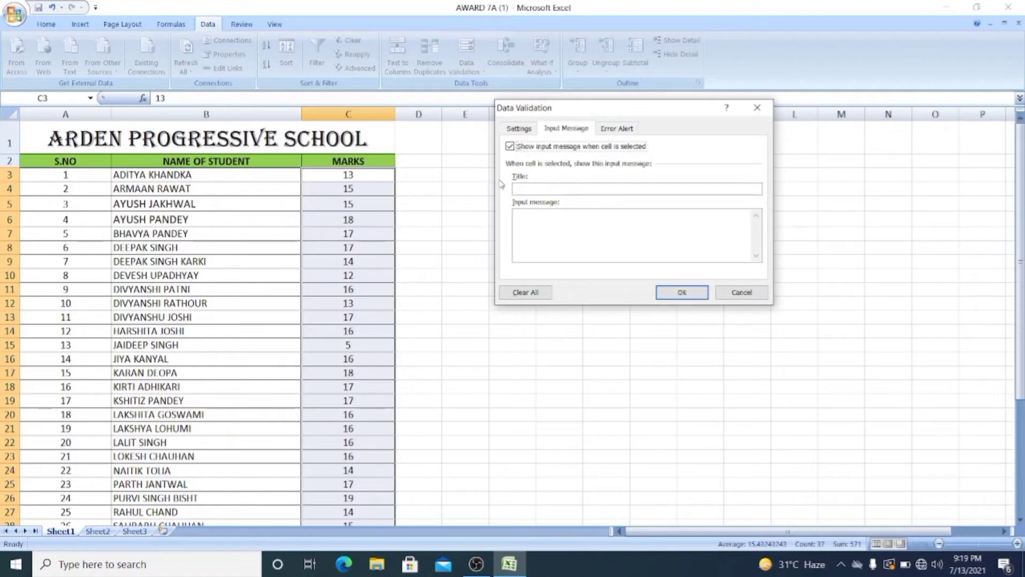
left_click(530, 189)
type("NVA")
type("LID ")
type("VALI")
type("ES")
left_click(570, 231)
type("ENTER THE VALU")
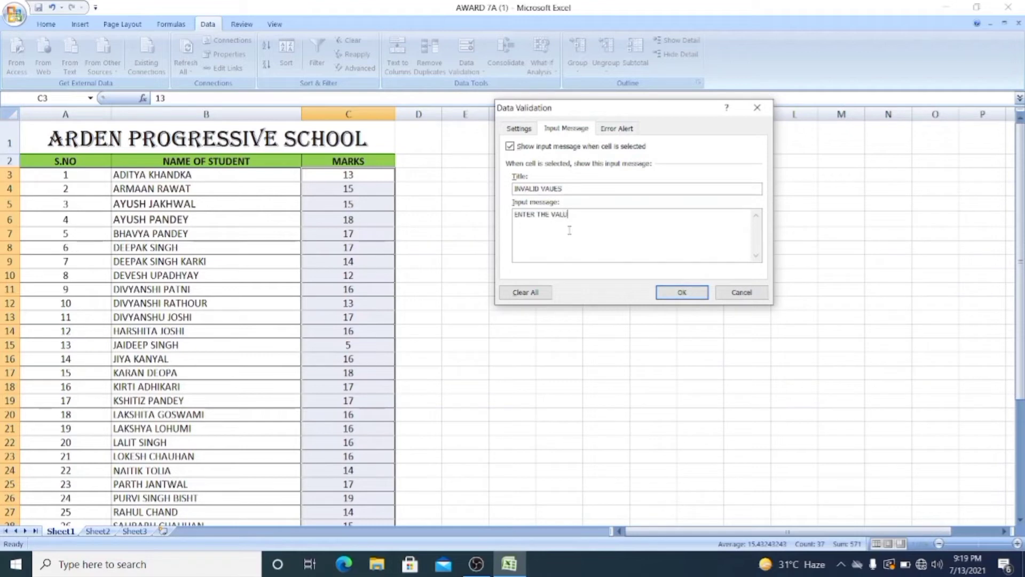
type("E BETWEEN 0")
type("20")
Step: Set the Stop alert's error message to "PLEASE ENTER A VALID VALUE" and apply the validation to the marks
left_click(614, 135)
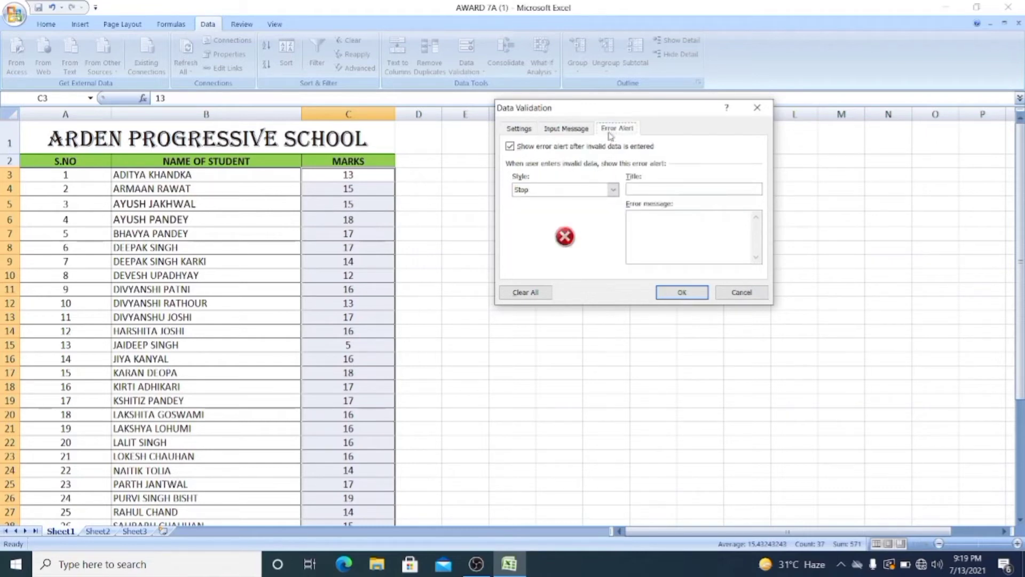
left_click(645, 222)
type("PLEASE ENTER A VALID VALUE")
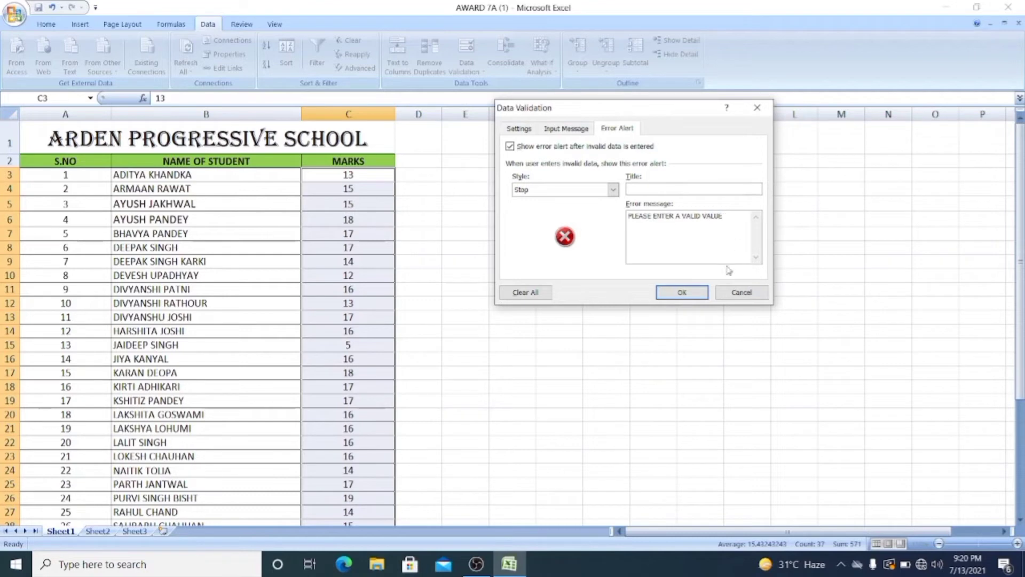
left_click(685, 293)
left_click(646, 331)
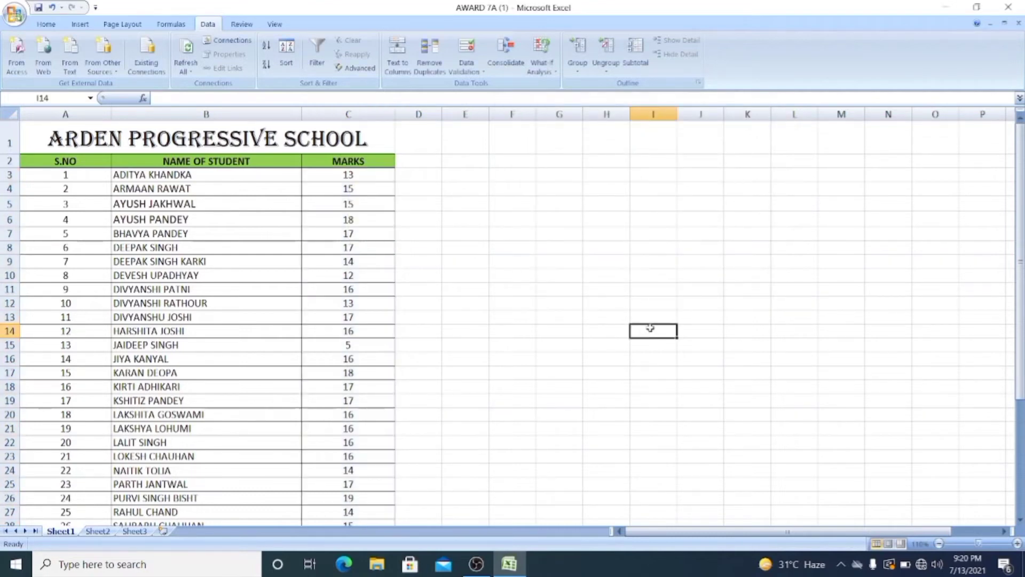
Step: Check the input message on C3 and test the rule by changing that mark to 20
left_click(372, 176)
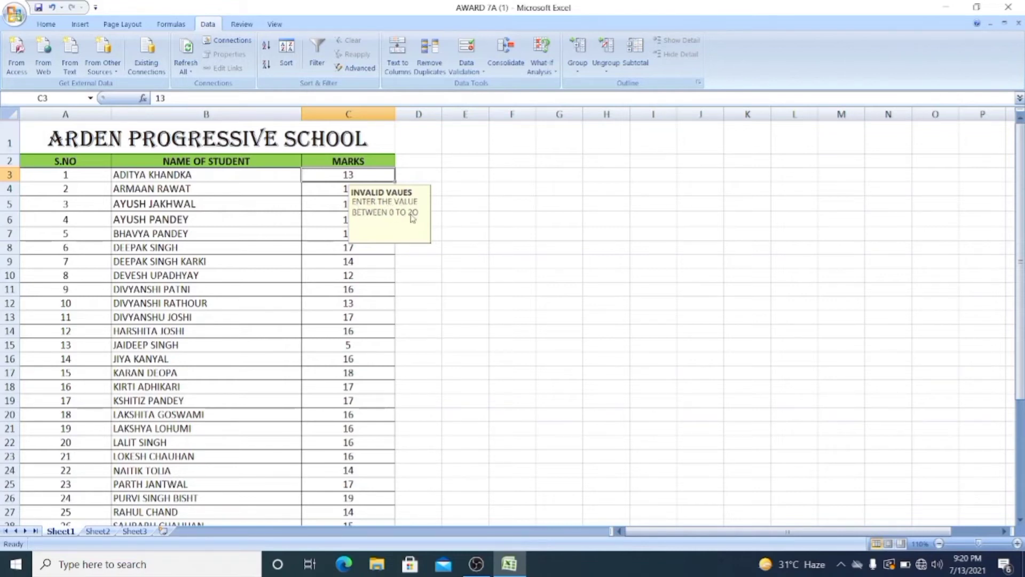
left_click(468, 231)
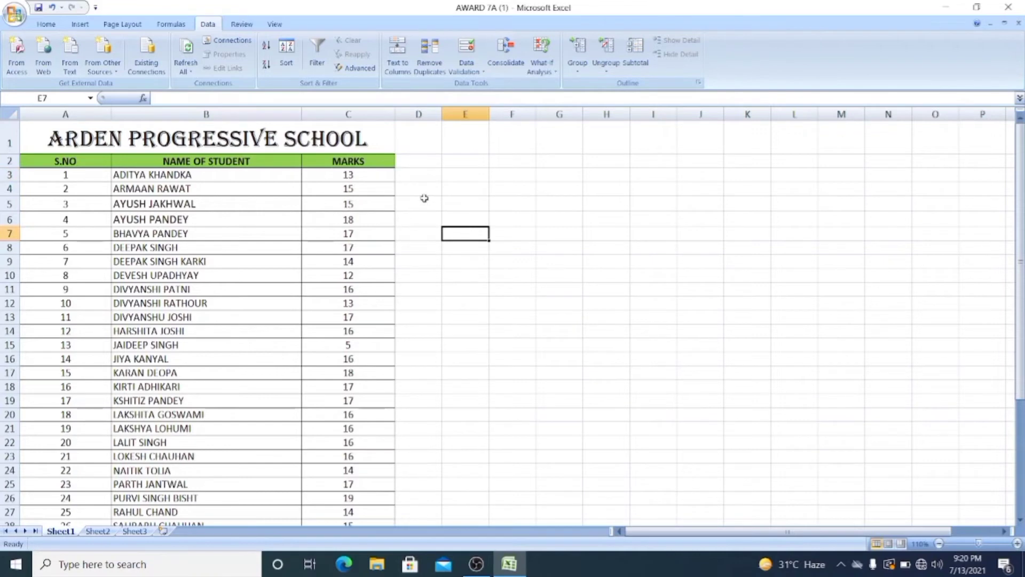
left_click(376, 172)
type("20")
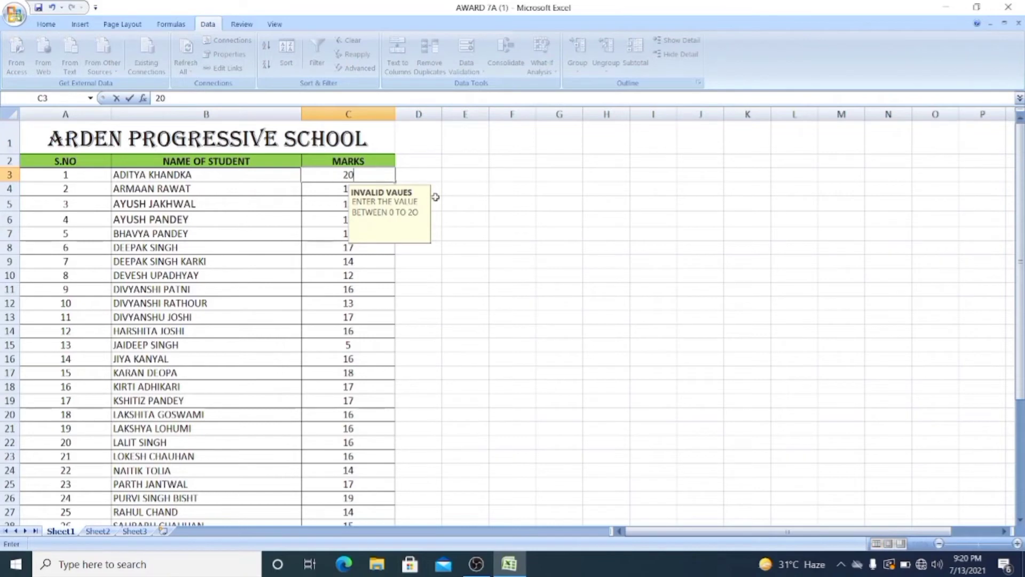
left_click(492, 177)
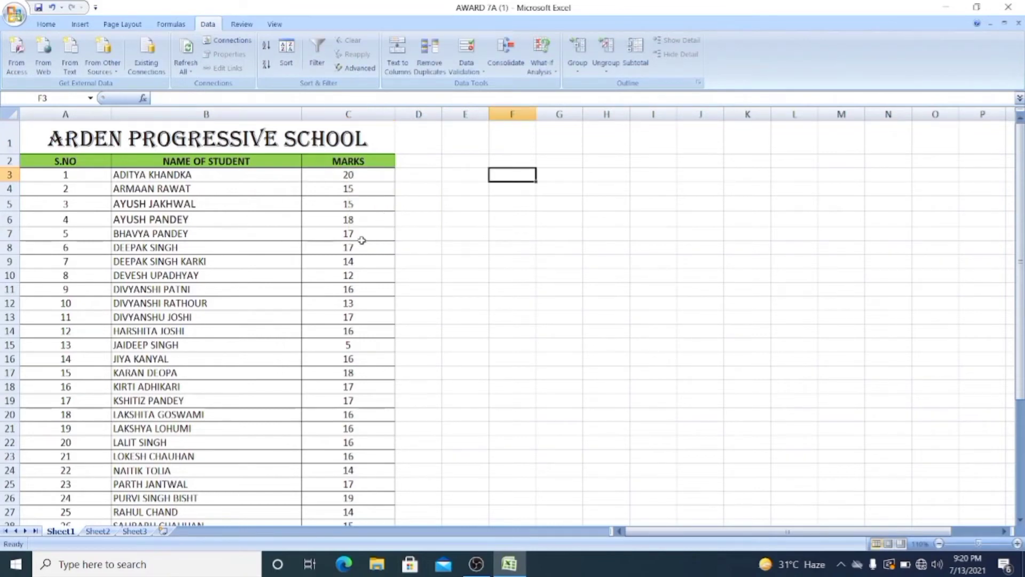
Step: Test the rule with an out-of-range mark of 22 in C11, and retry the entry with 14
left_click(357, 287)
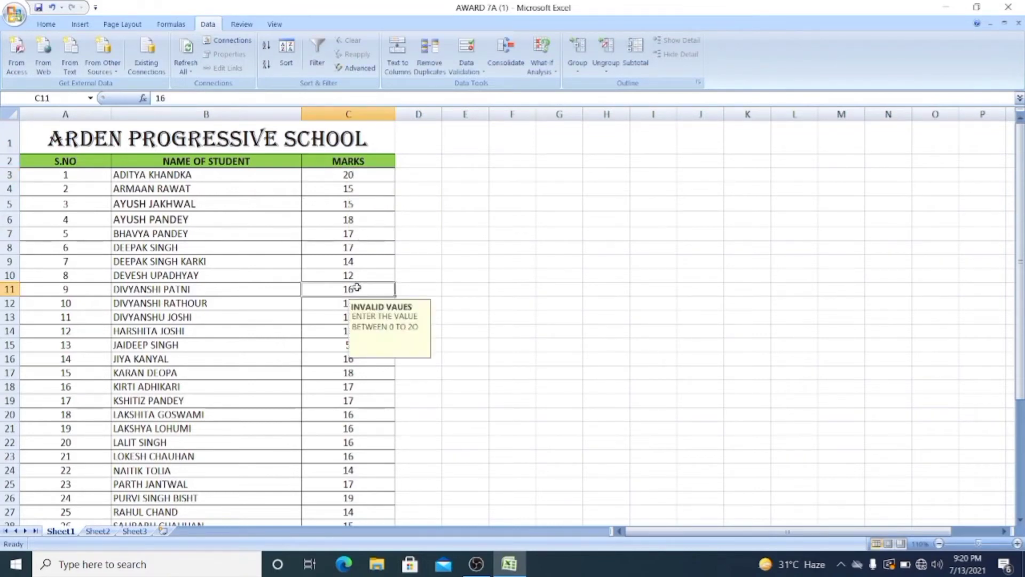
type("22")
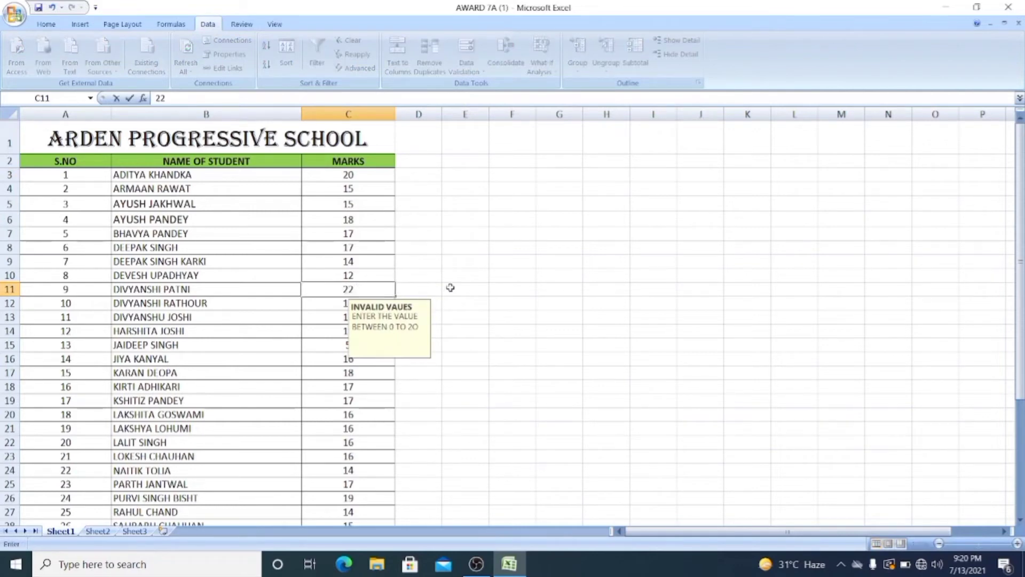
left_click(554, 251)
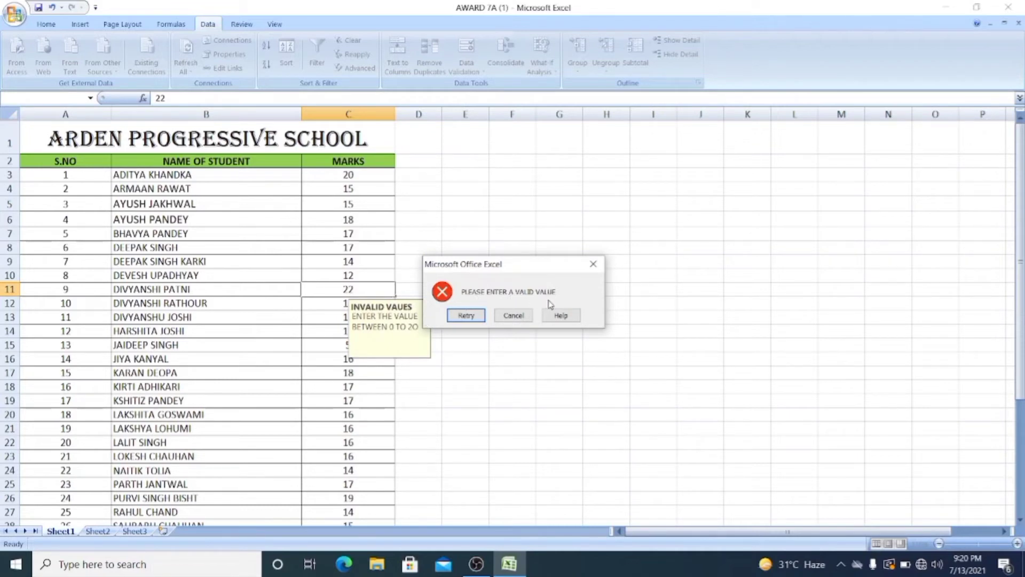
left_click(466, 316)
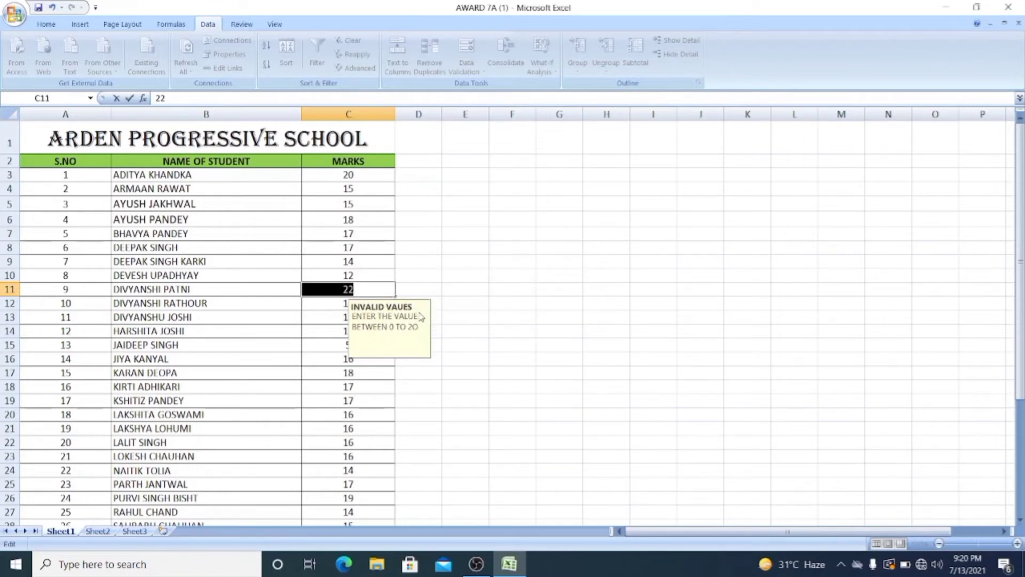
type("14")
left_click(544, 287)
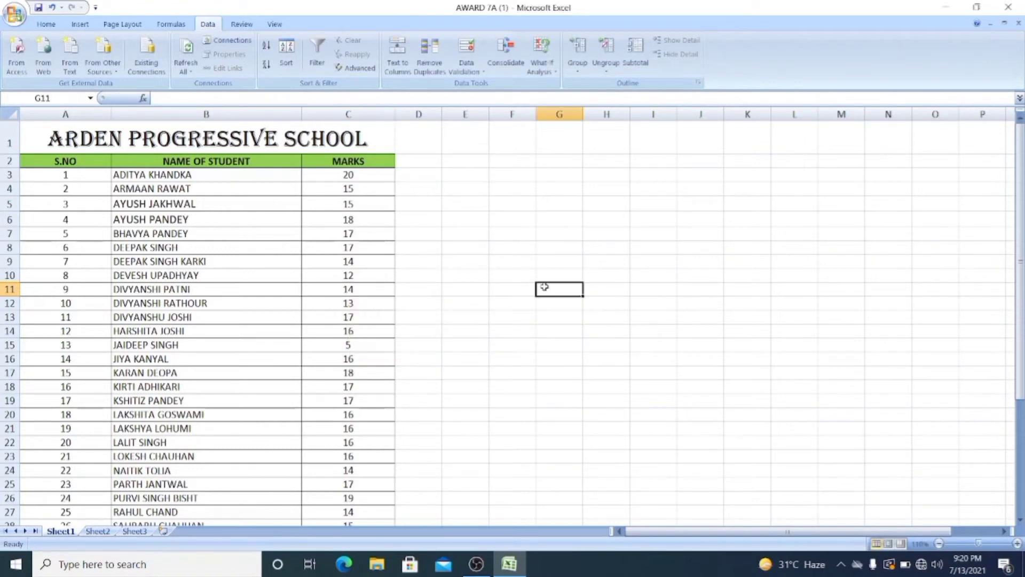
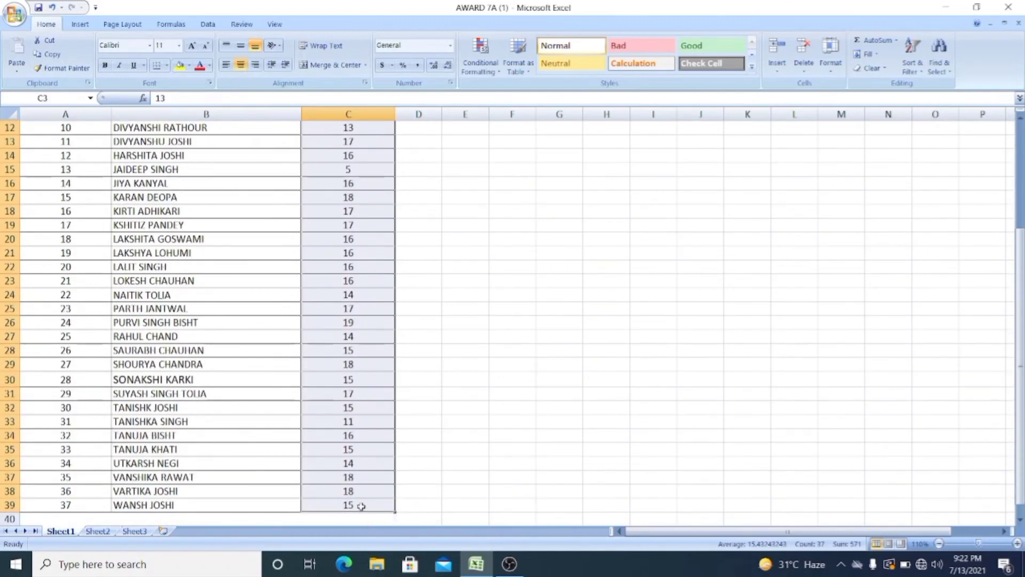
Step: Set up a Greater Than 15 conditional formatting rule on B2:C39, covering names and marks, with Red Border as the format
scroll(621, 213, "up", 1)
scroll(621, 213, "up", 1)
left_click(605, 221)
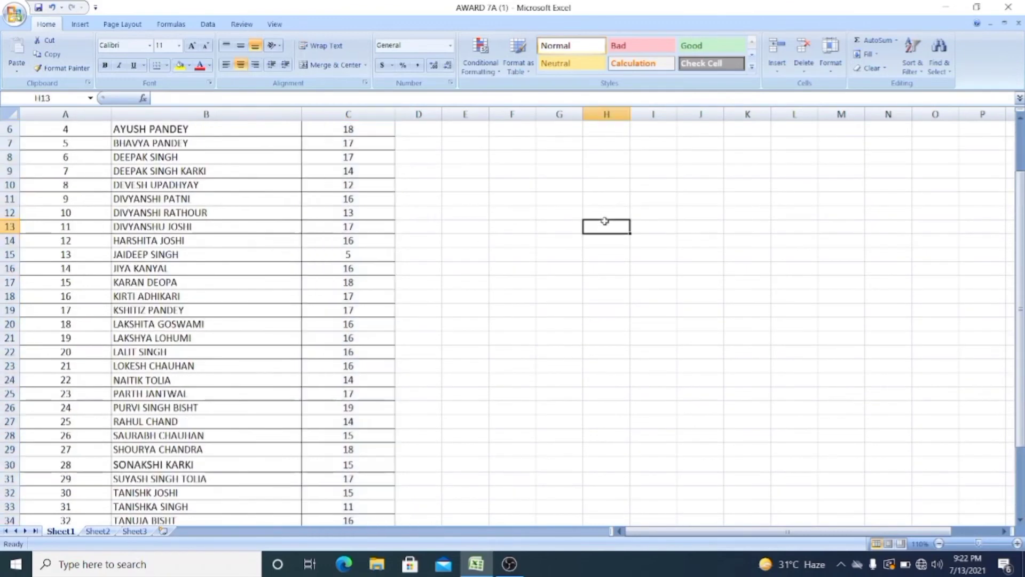
scroll(605, 221, "up", 2)
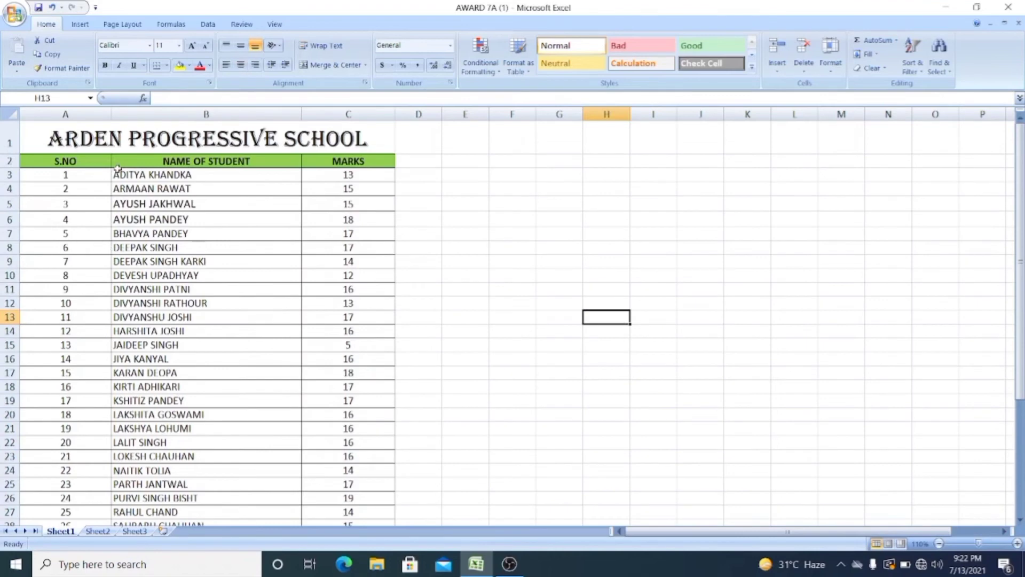
left_click_drag(117, 167, 348, 473)
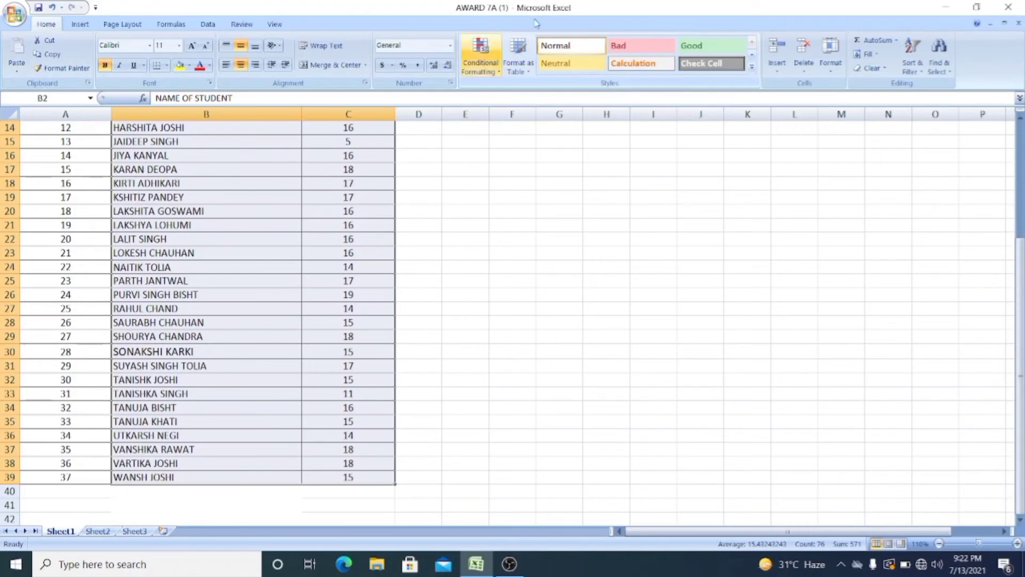
left_click(496, 74)
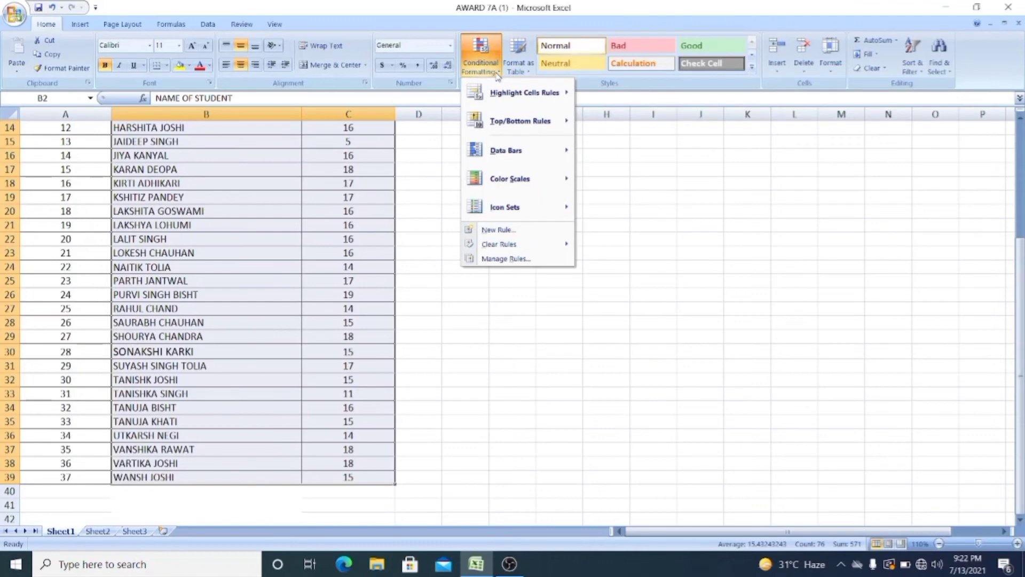
mouse_move(497, 92)
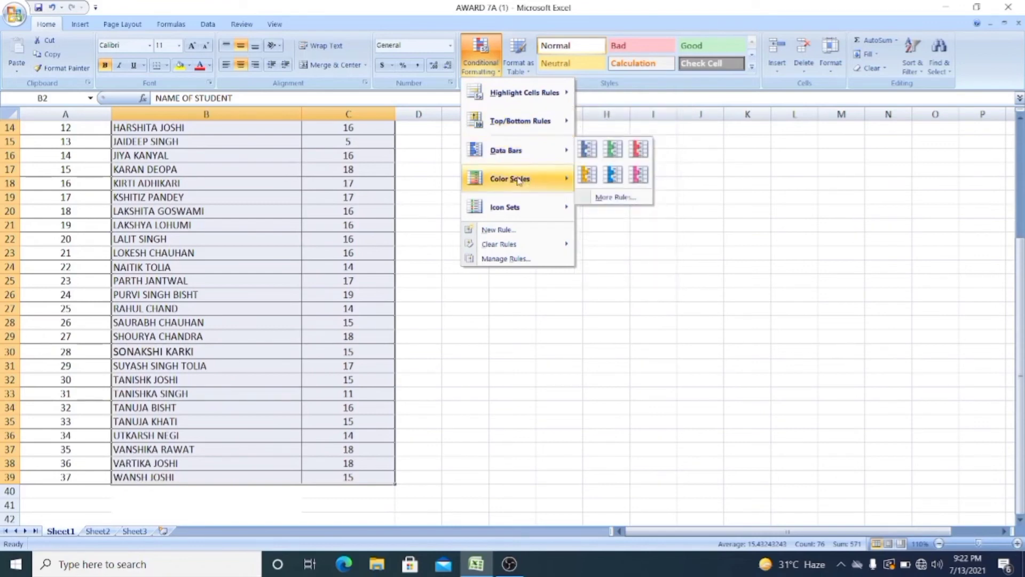
mouse_move(526, 181)
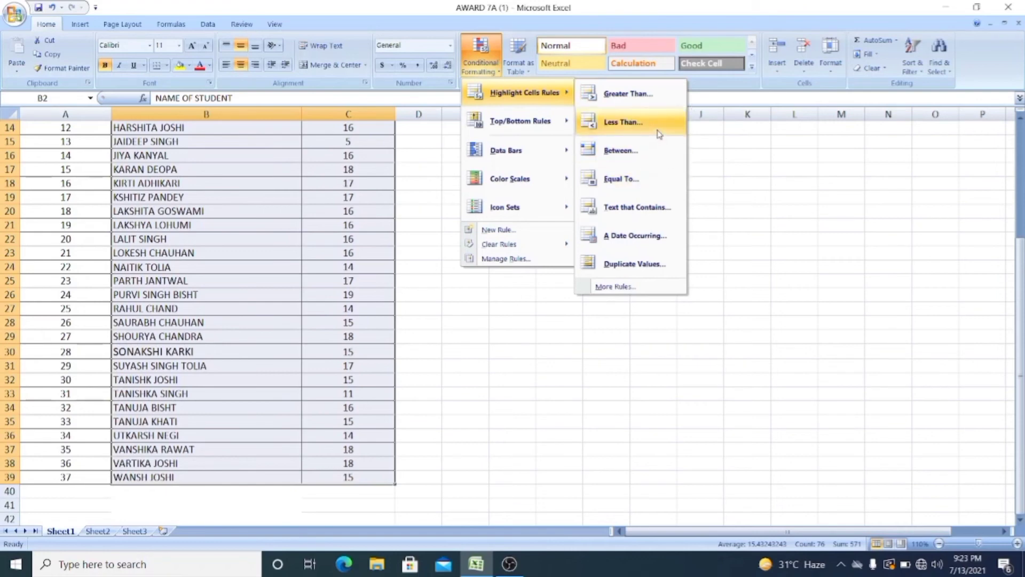
left_click(651, 101)
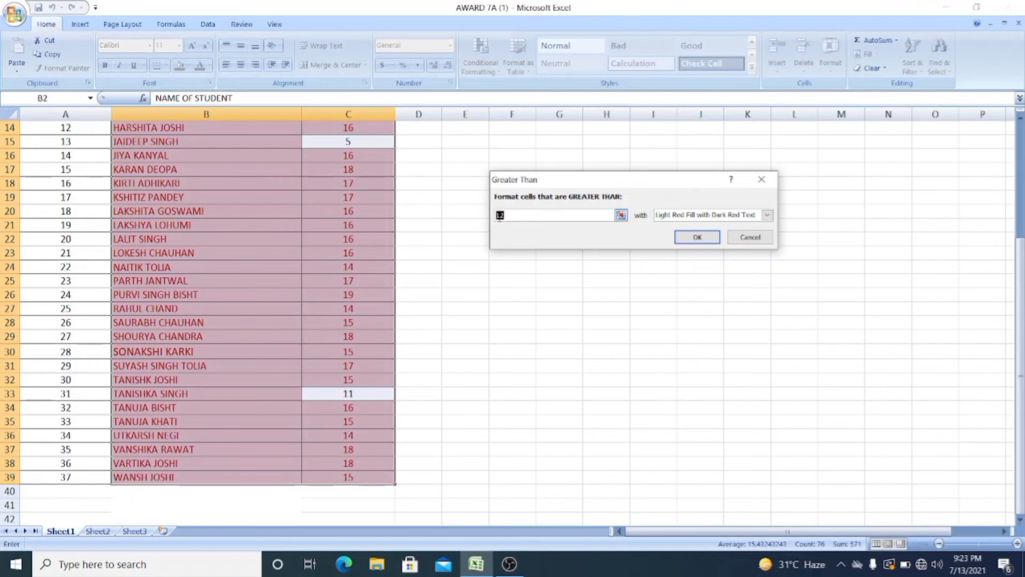
type("15")
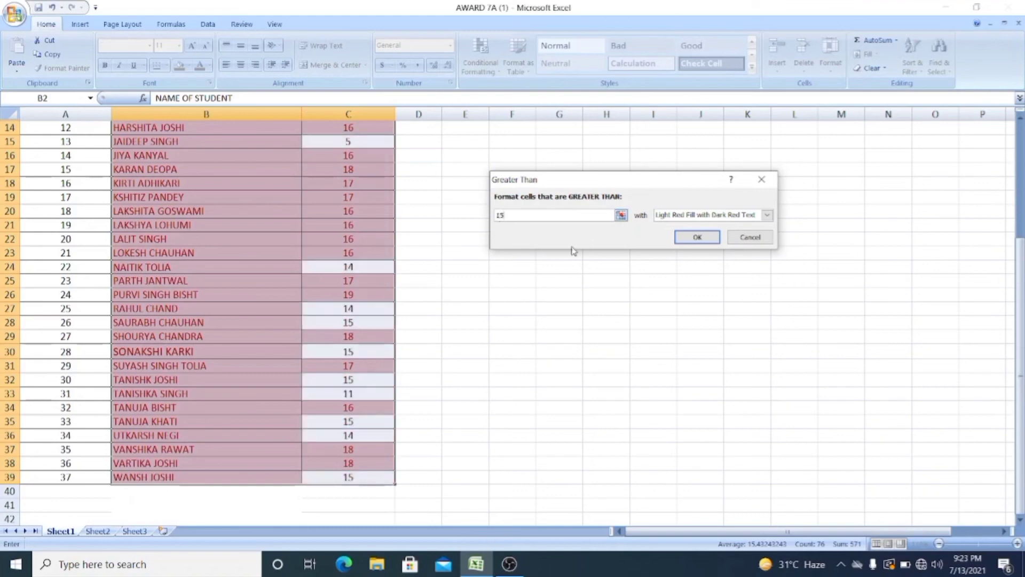
left_click(767, 214)
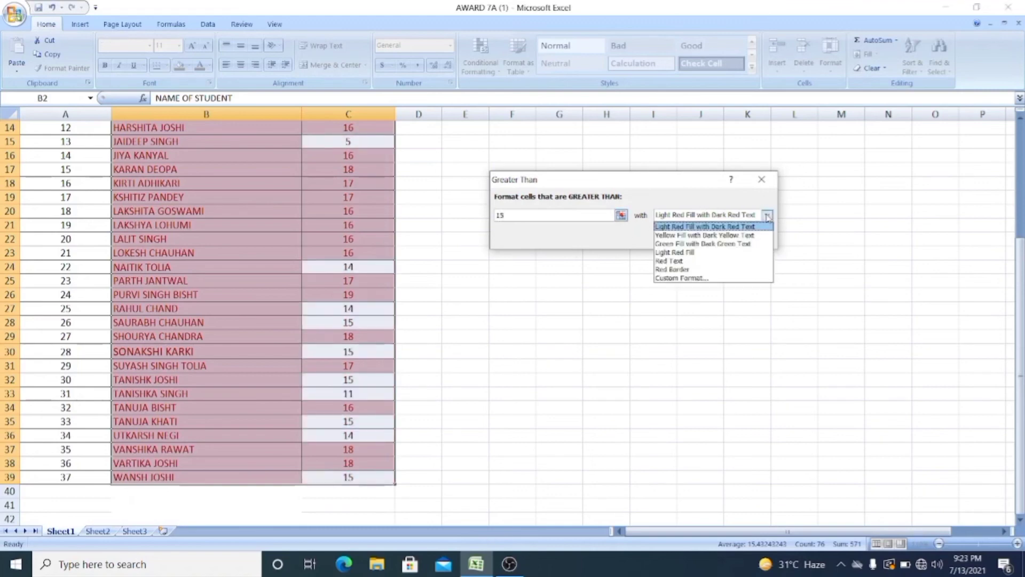
left_click(740, 269)
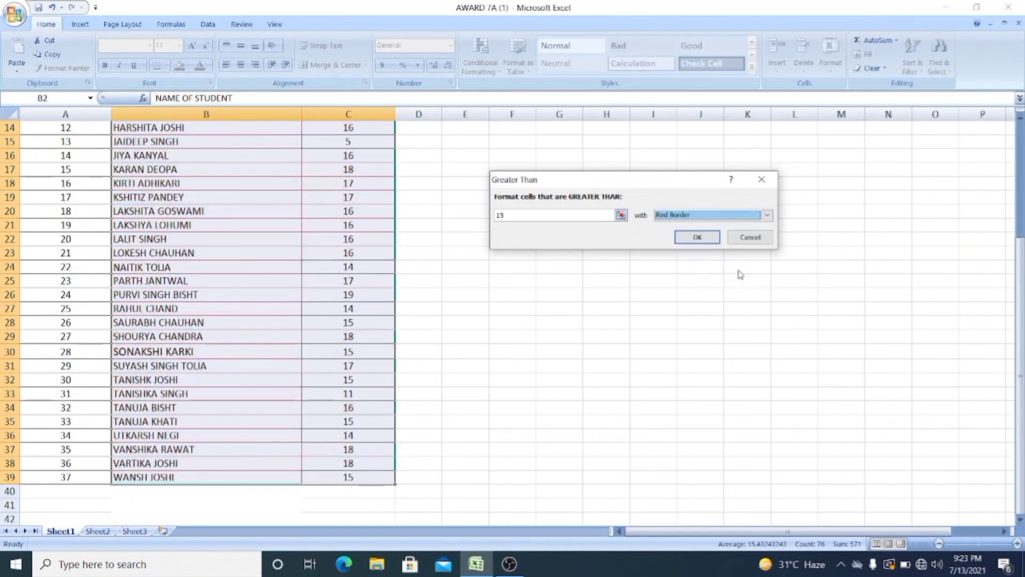
Step: Change the rule's format to Green Fill with Dark Green Text, apply it and review the highlighting across the student list
left_click(767, 214)
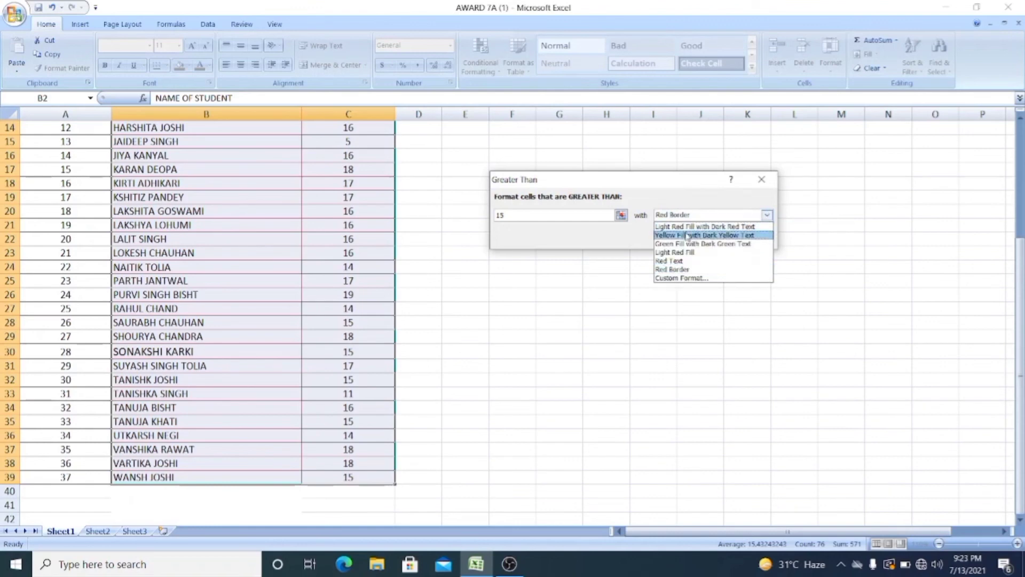
left_click(715, 244)
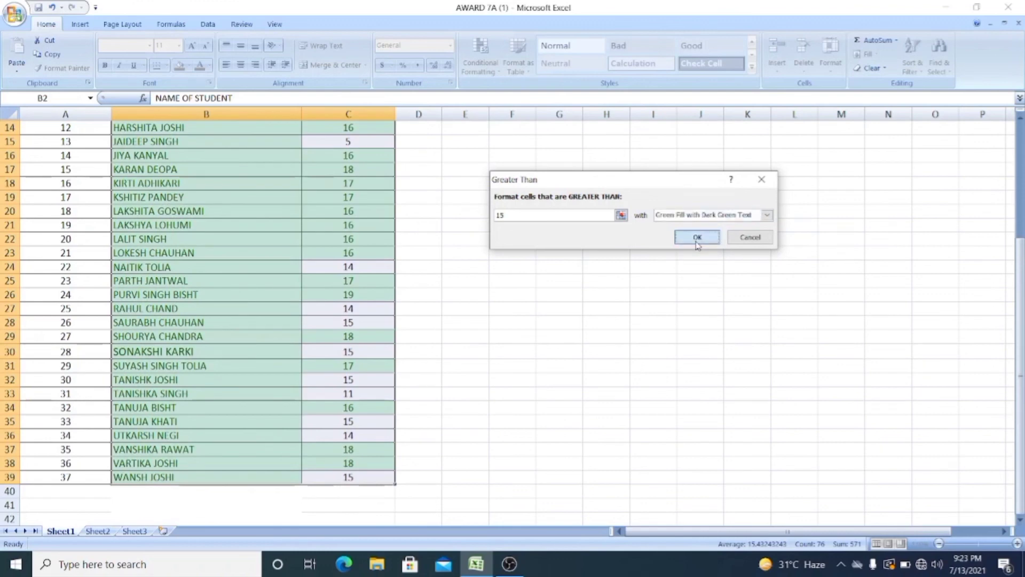
left_click(697, 239)
left_click(575, 292)
scroll(507, 206, "up", 5)
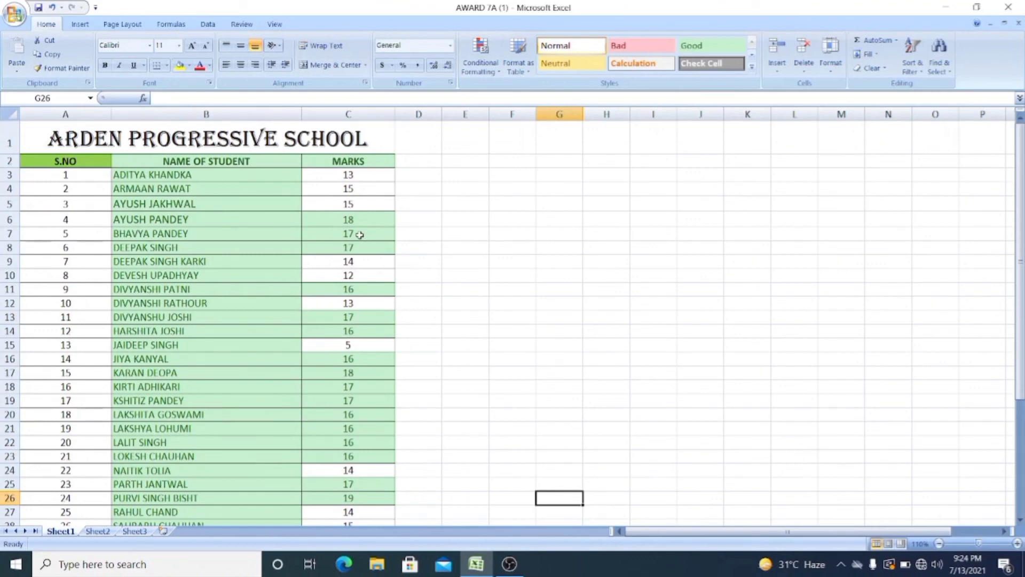
scroll(318, 291, "down", 5)
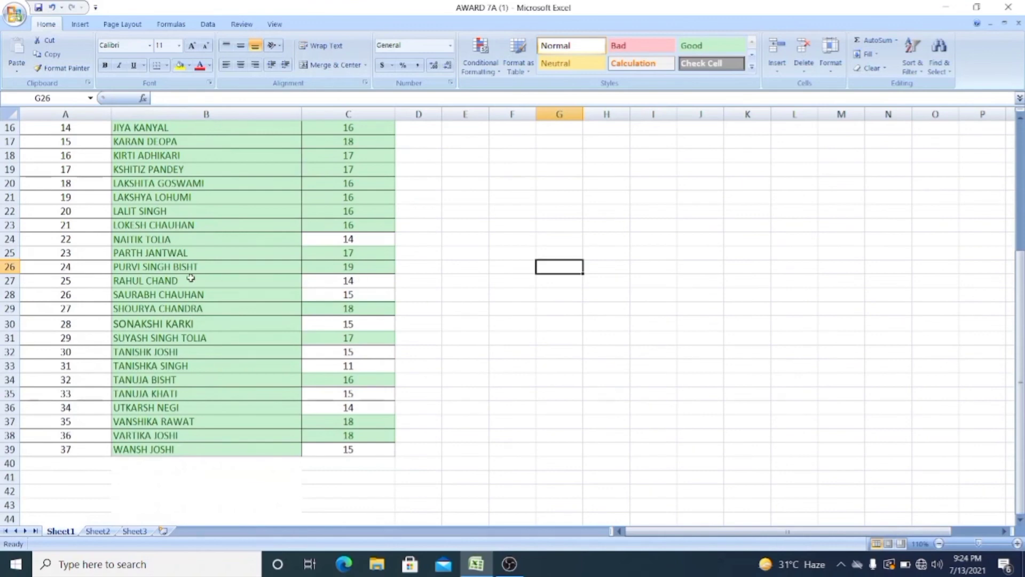
scroll(497, 267, "up", 5)
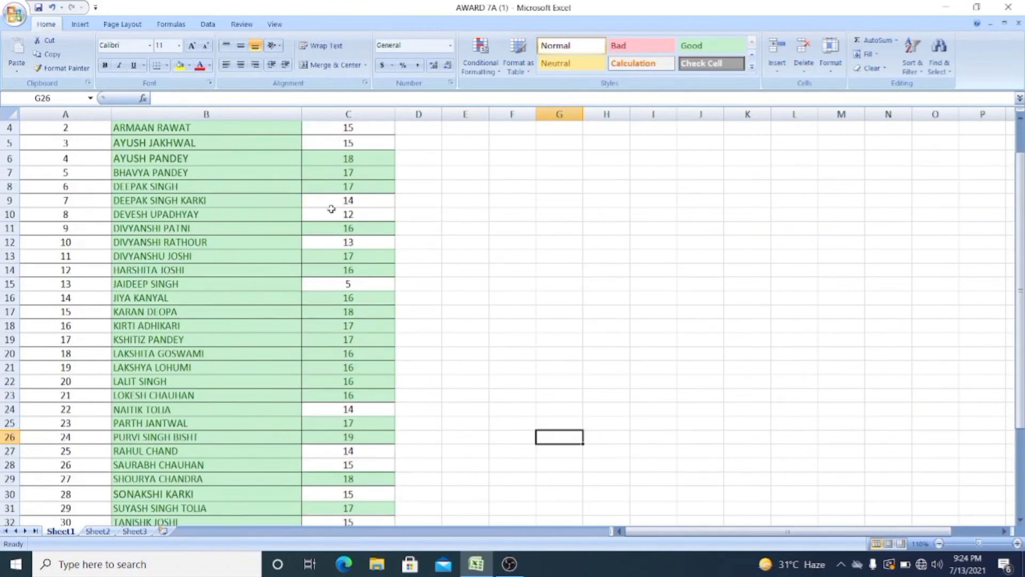
Step: Undo the green conditional formatting on the names and marks, and clear the selection
left_click(362, 113)
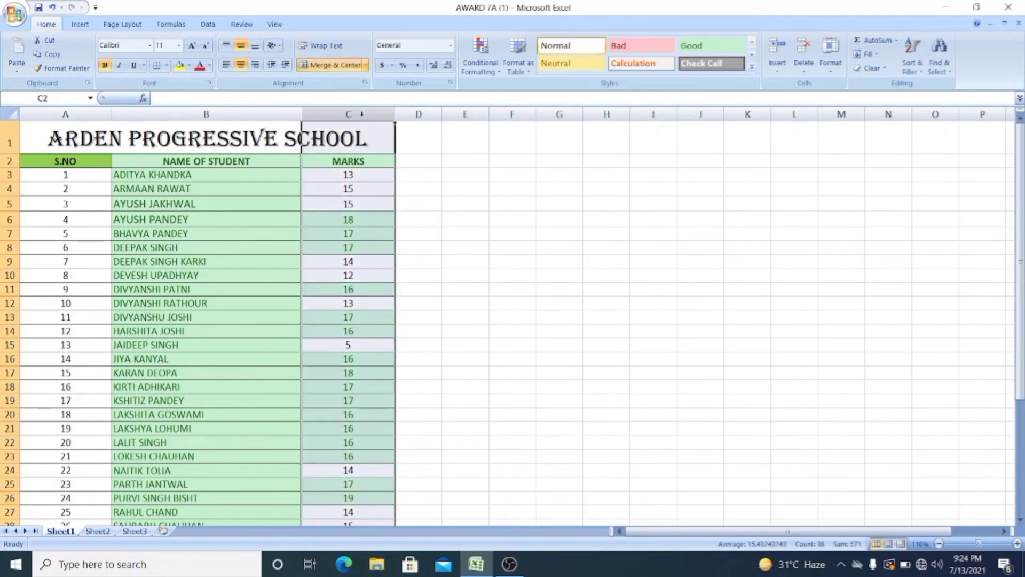
key("shift+Left")
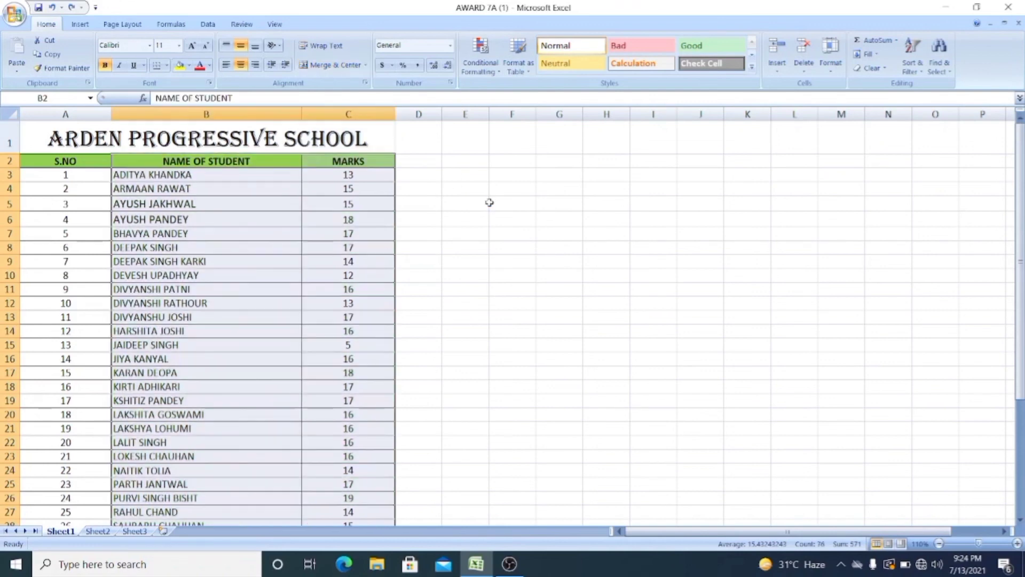
left_click(489, 203)
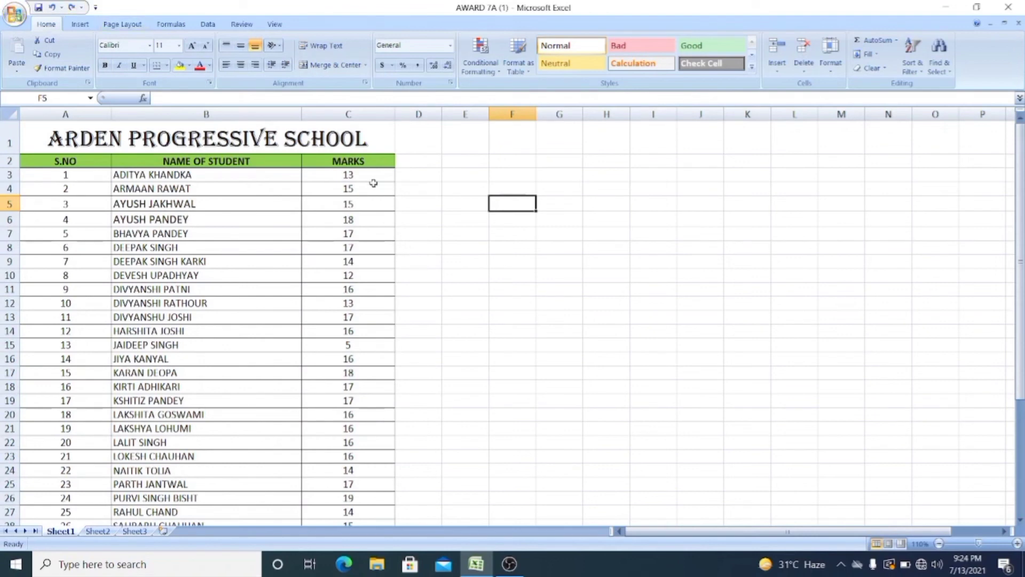
Step: Highlight only the marks in C3:C39 greater than 16 using Yellow Fill with Dark Yellow Text, and review the column
left_click_drag(368, 175, 342, 470)
scroll(409, 327, "up", 4)
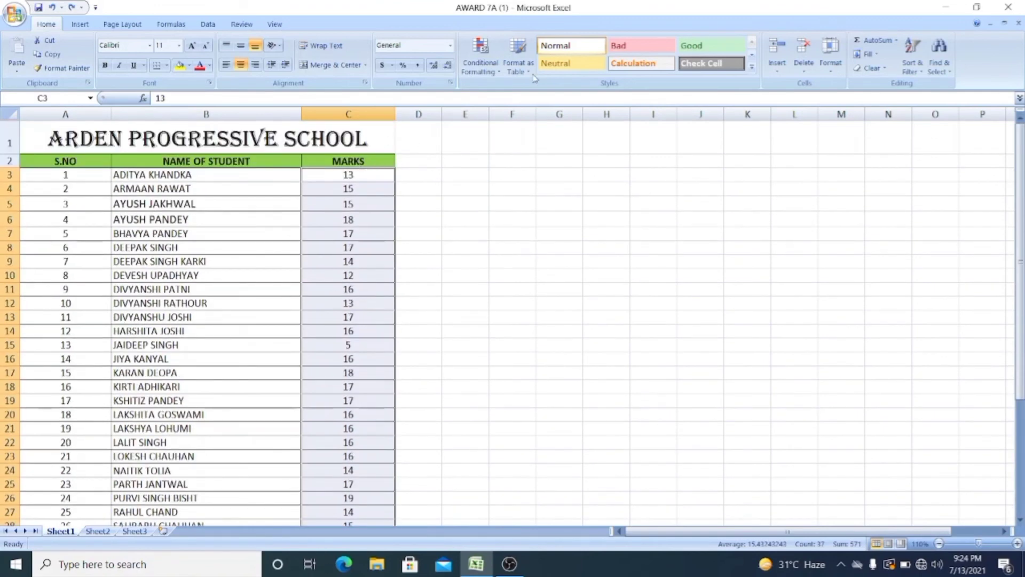
left_click(499, 76)
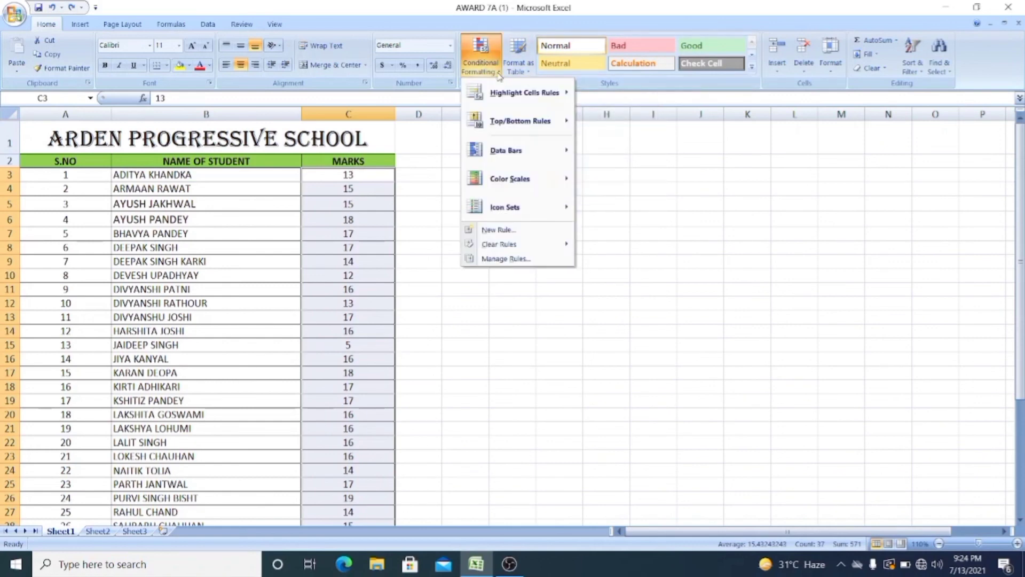
mouse_move(559, 90)
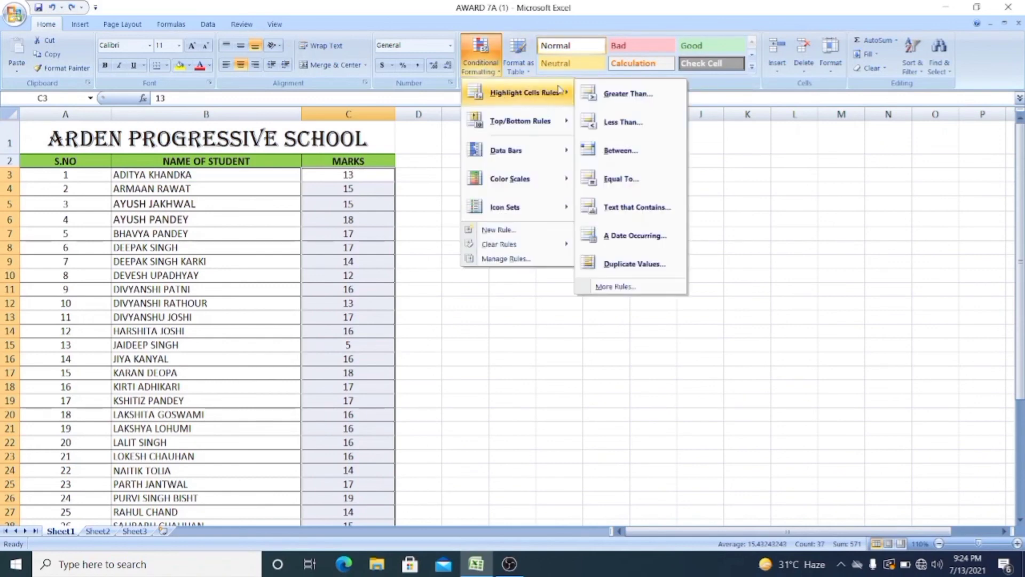
left_click(621, 96)
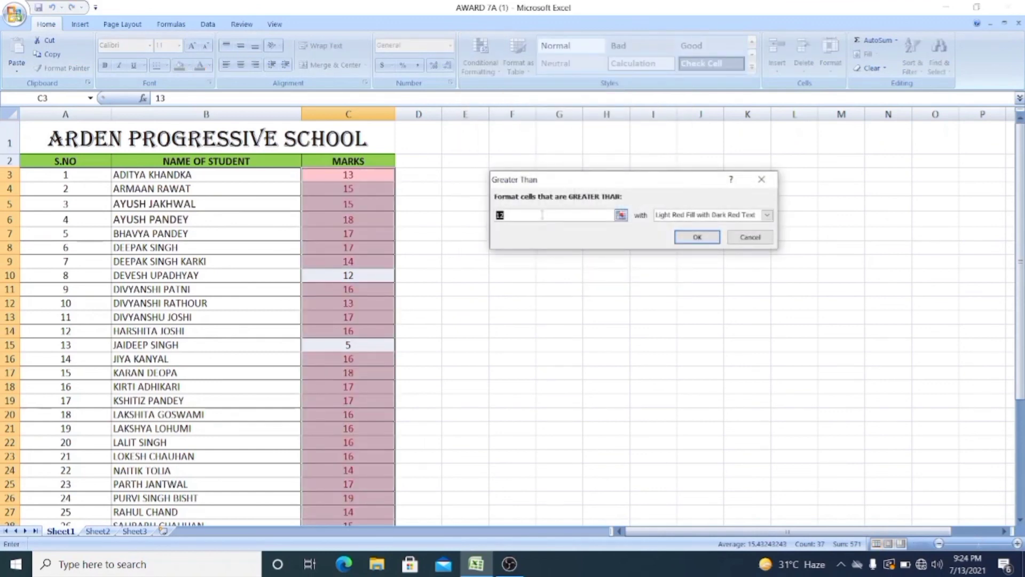
type("16")
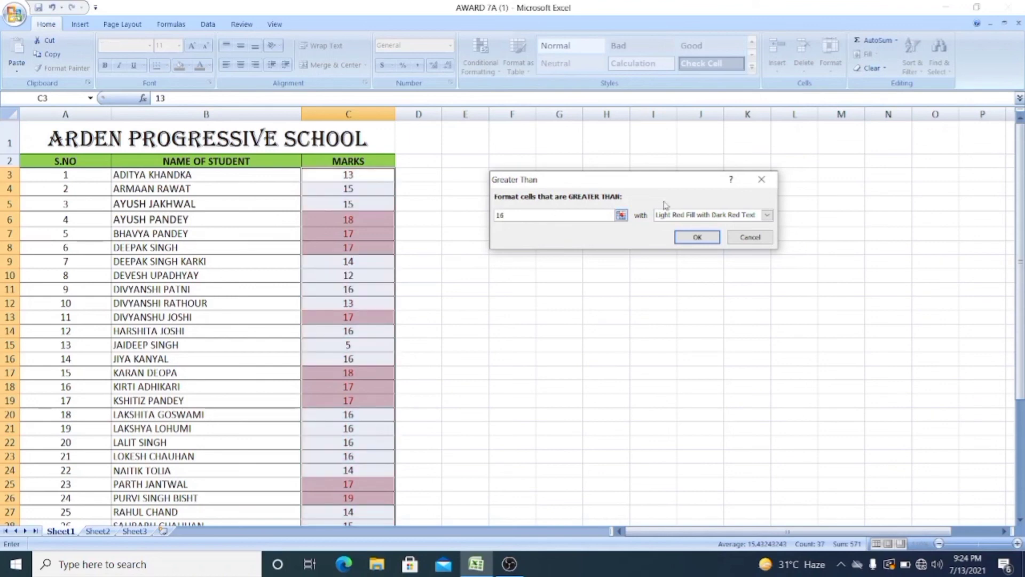
left_click(766, 215)
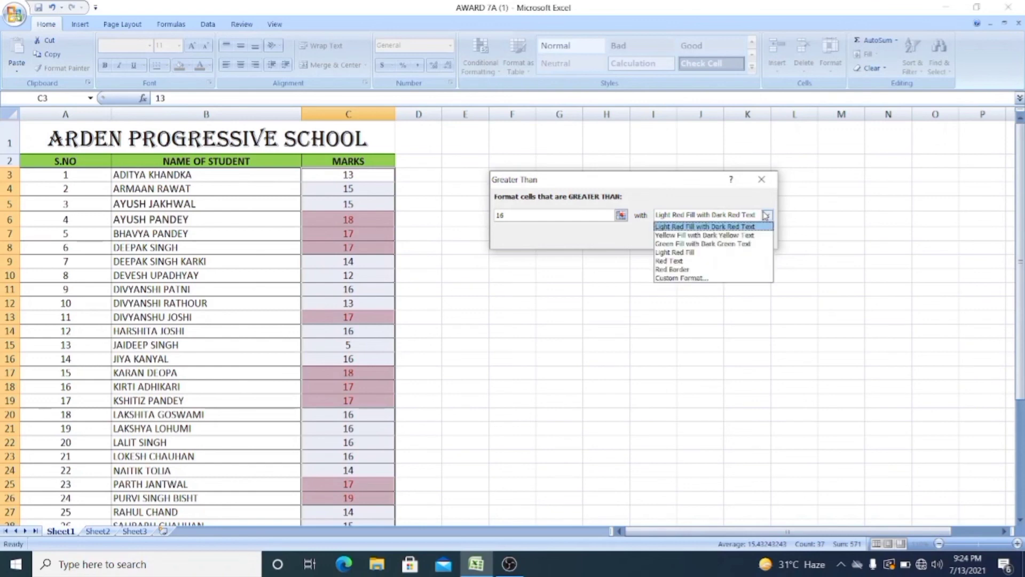
left_click(738, 238)
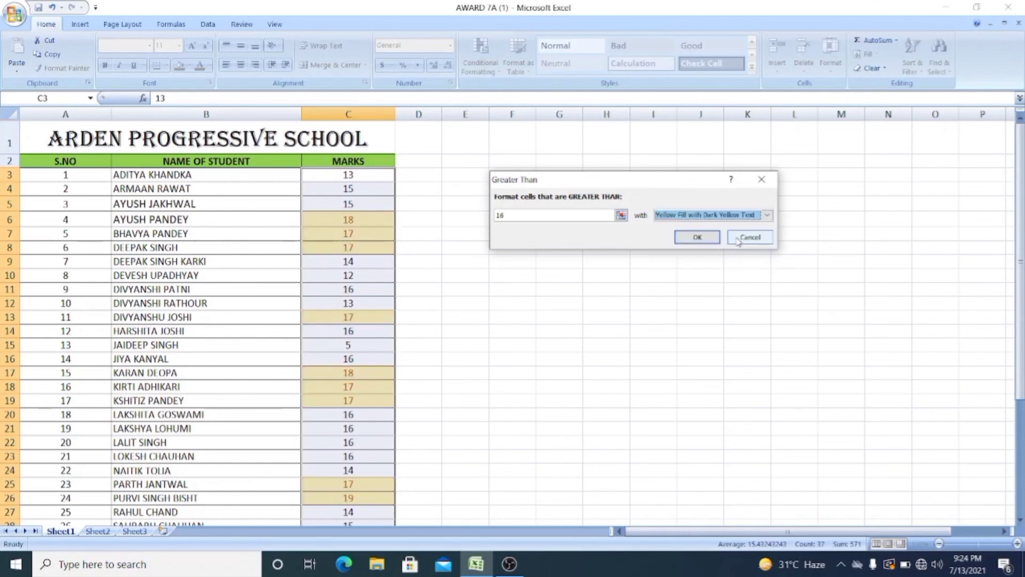
left_click(701, 238)
left_click(503, 305)
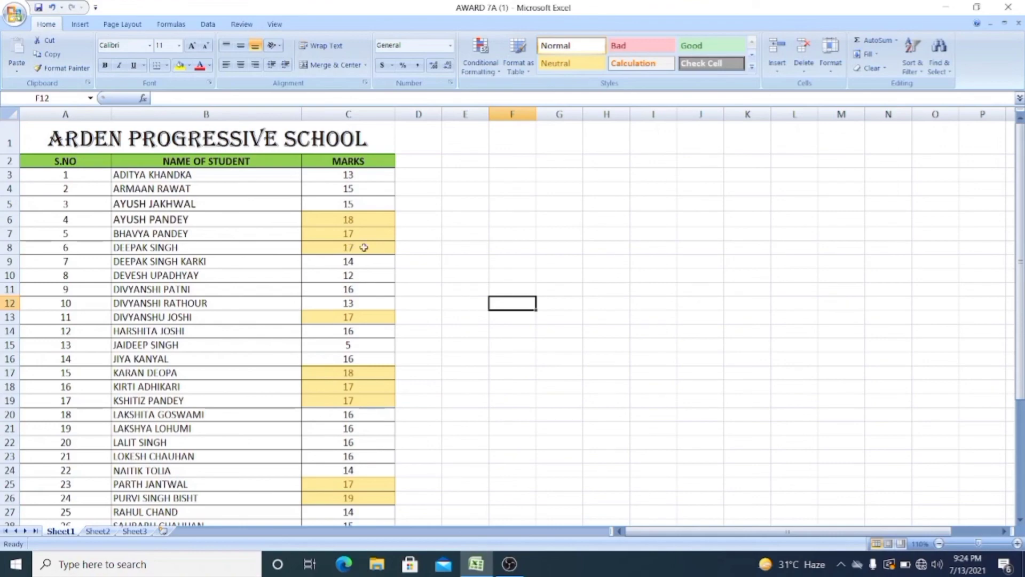
scroll(354, 198, "down", 8)
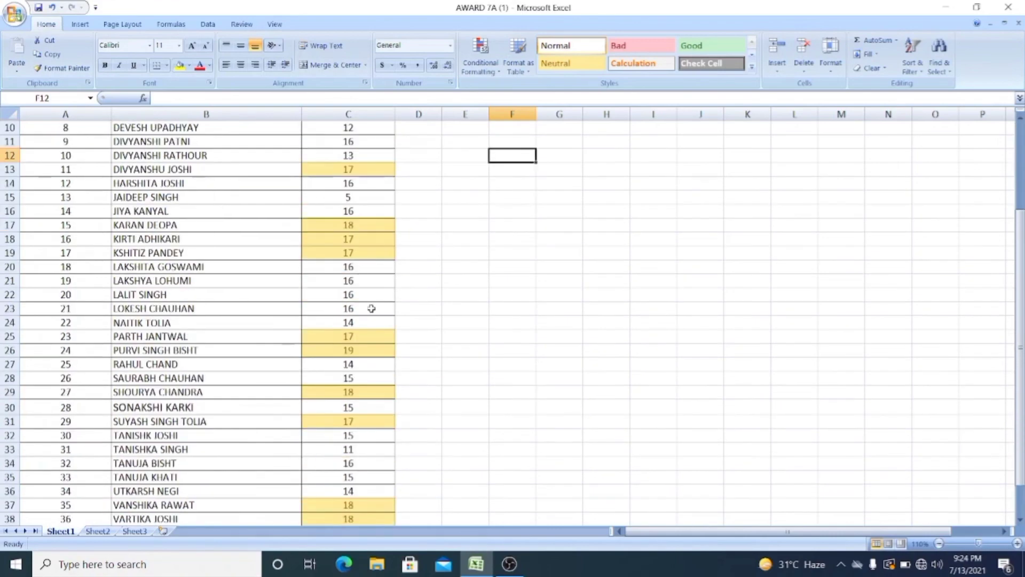
scroll(371, 313, "up", 8)
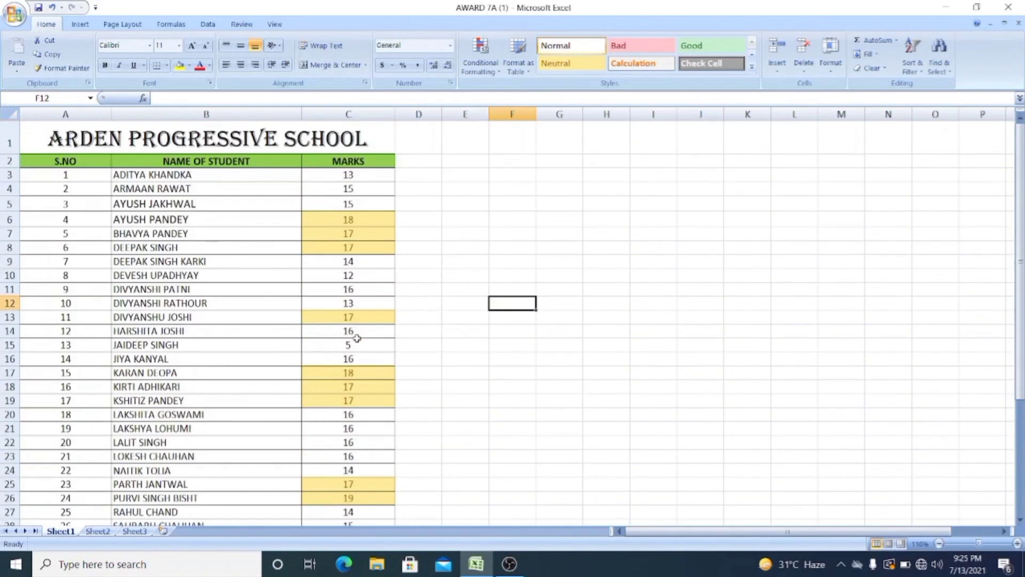